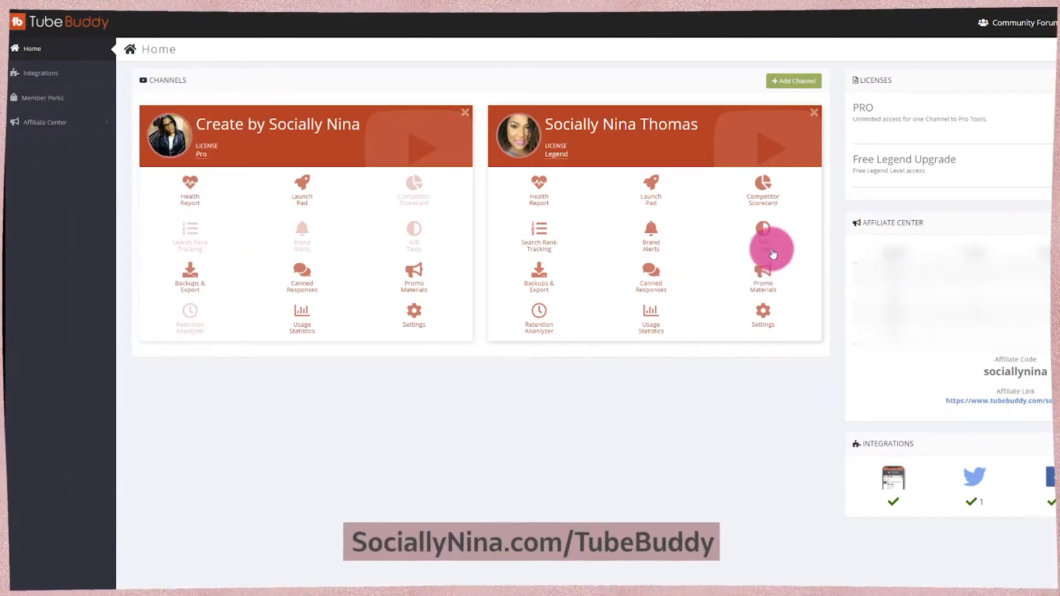
Open the Legend-licensed channel's A/B test management page, review the sample test report, and start creating a new A/B test.
{"action": "left_click", "coordinate": [653, 190]}
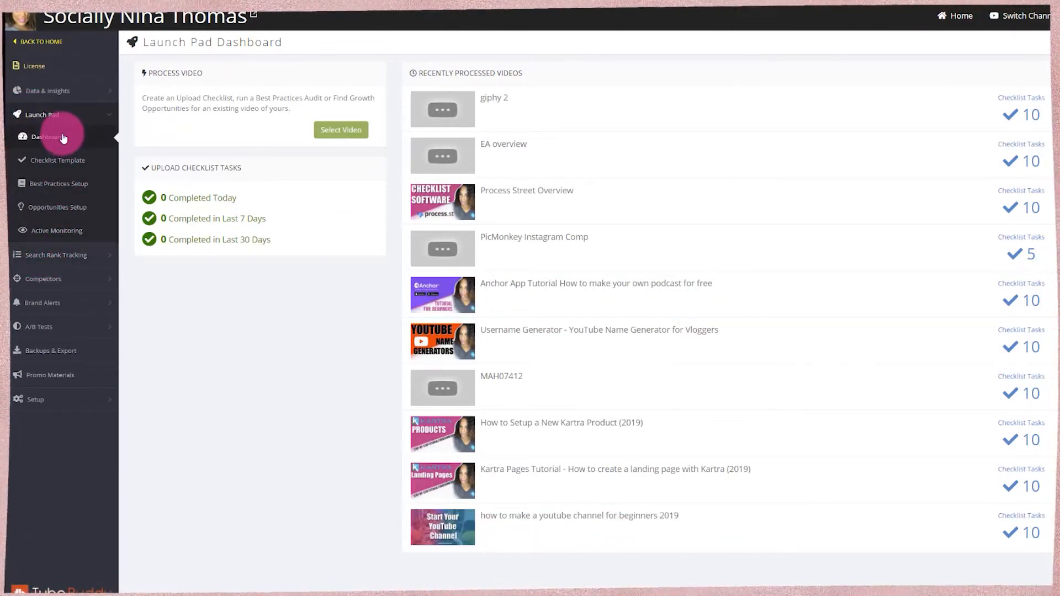
{"action": "left_click", "coordinate": [52, 327]}
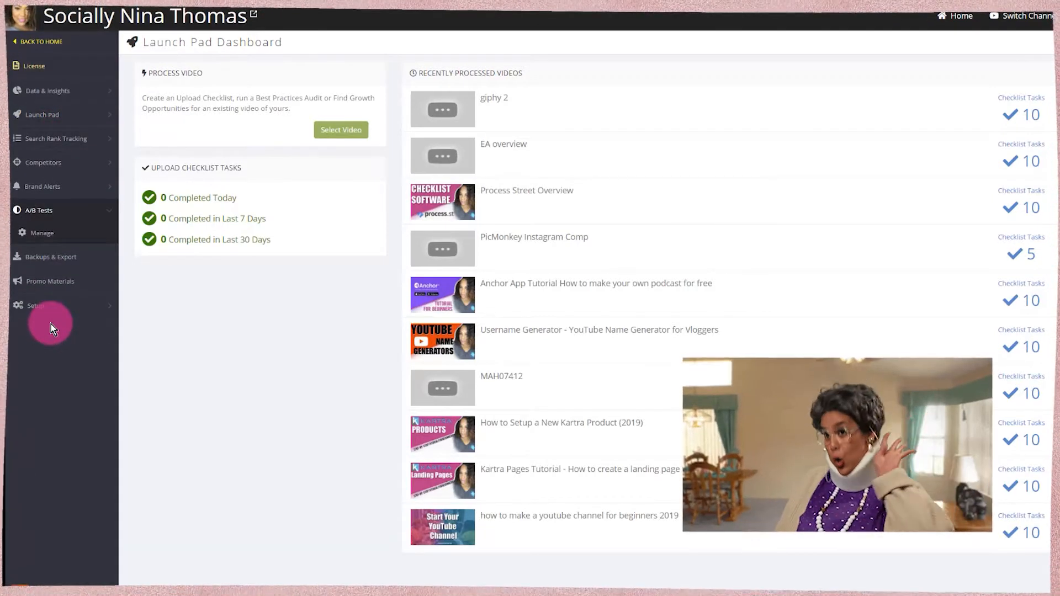
{"action": "left_click", "coordinate": [39, 239]}
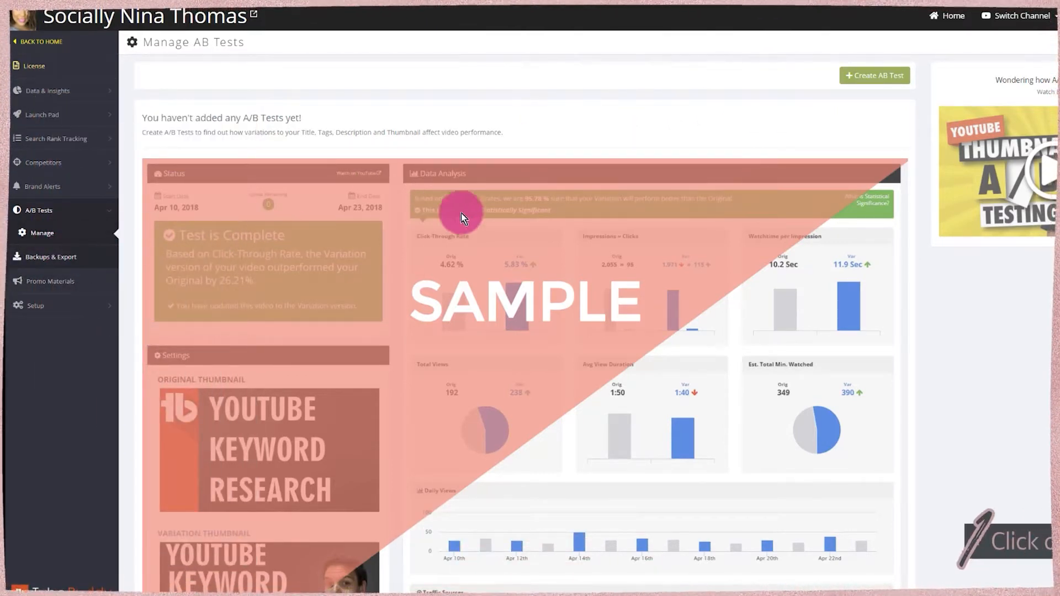
{"action": "scroll", "coordinate": [556, 252], "scroll_direction": "down", "scroll_amount": 2}
{"action": "scroll", "coordinate": [557, 251], "scroll_direction": "down", "scroll_amount": 1}
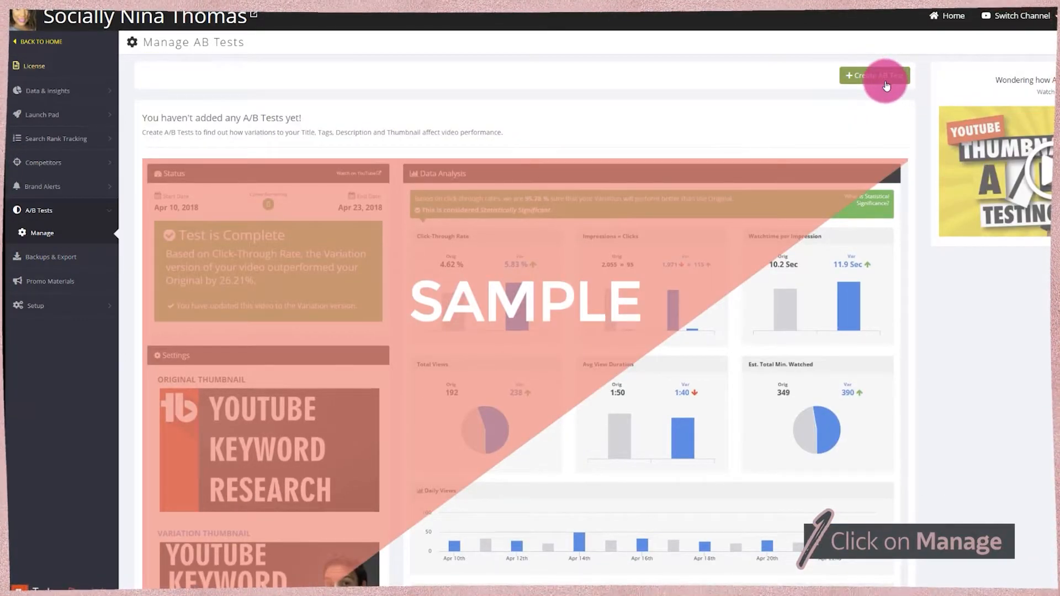
{"action": "left_click", "coordinate": [884, 82]}
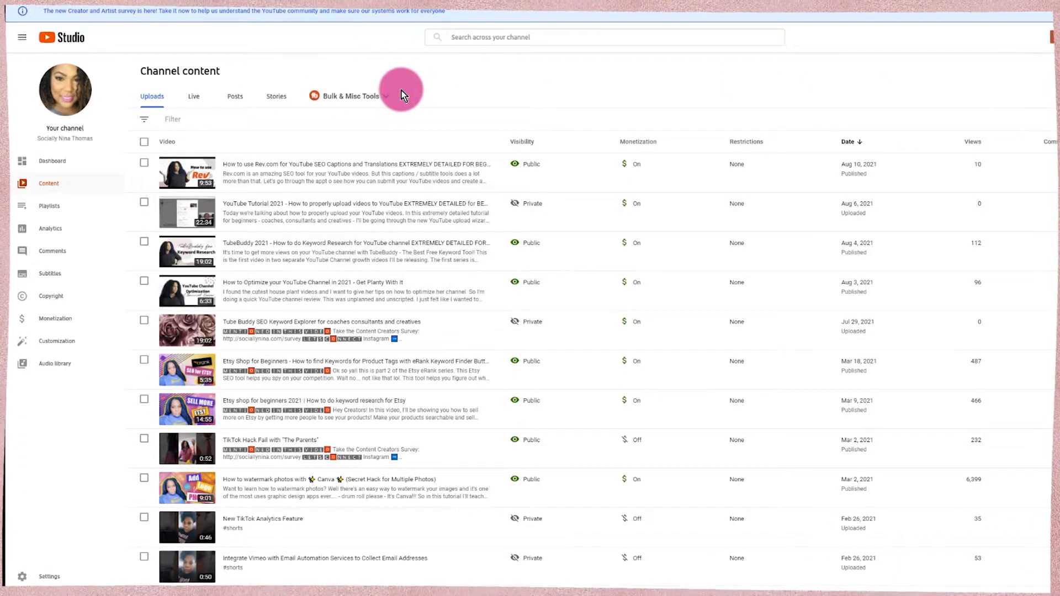
Search the channel's videos in YouTube Studio for "personal" and open the October 2020 personal branding result.
{"action": "left_click", "coordinate": [463, 40]}
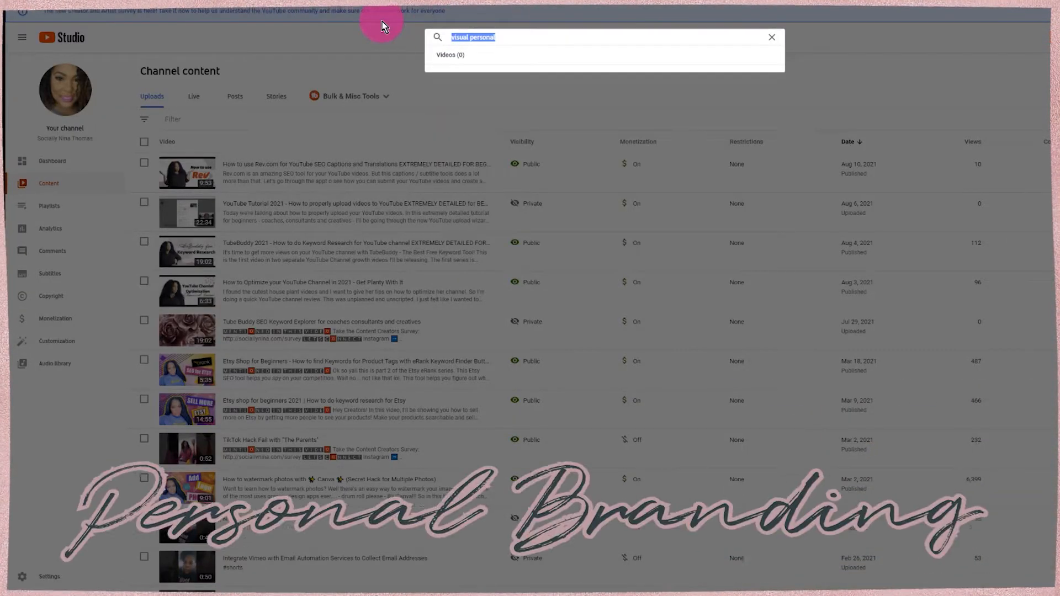
{"action": "type", "text": "personal"}
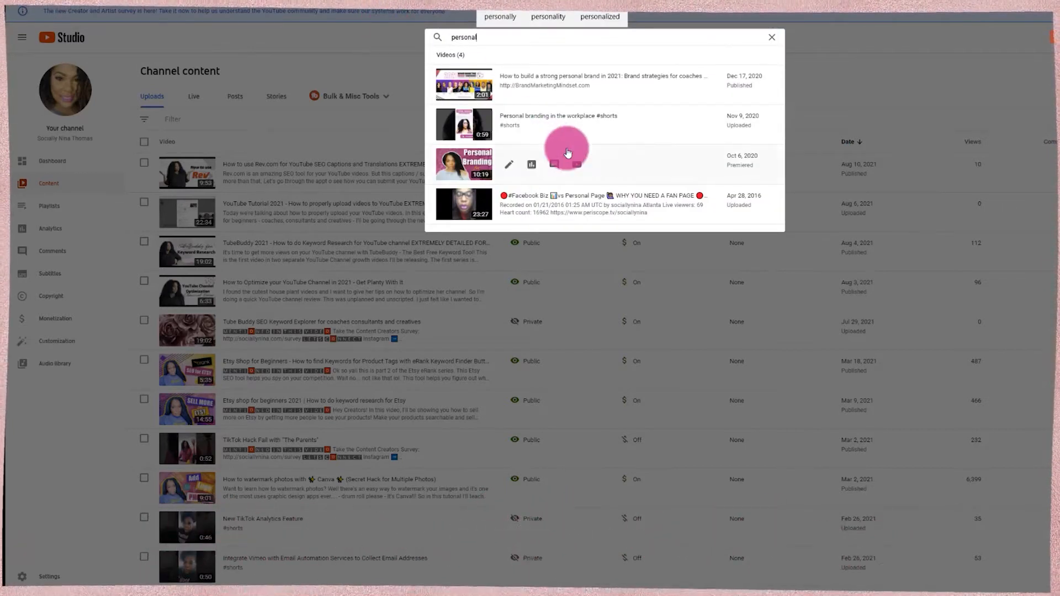
{"action": "left_click", "coordinate": [657, 181]}
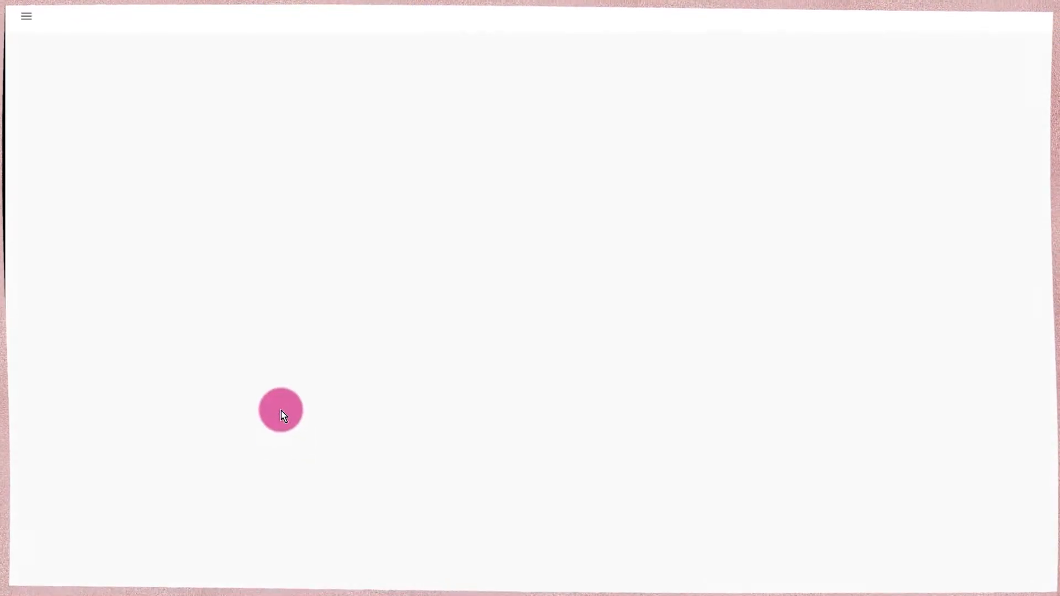
Open "Visual Content marketing strategies for Coaches, Consultants, and Creatives" from the channel's personal brand playlist and get its share link.
{"action": "scroll", "coordinate": [310, 373], "scroll_direction": "down", "scroll_amount": 4}
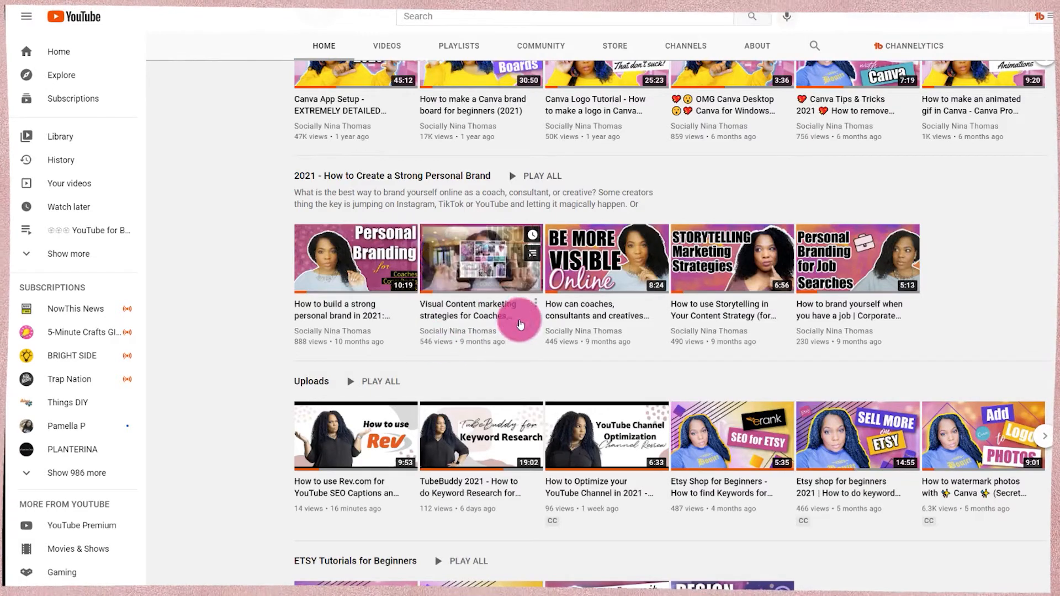
{"action": "left_click", "coordinate": [536, 303]}
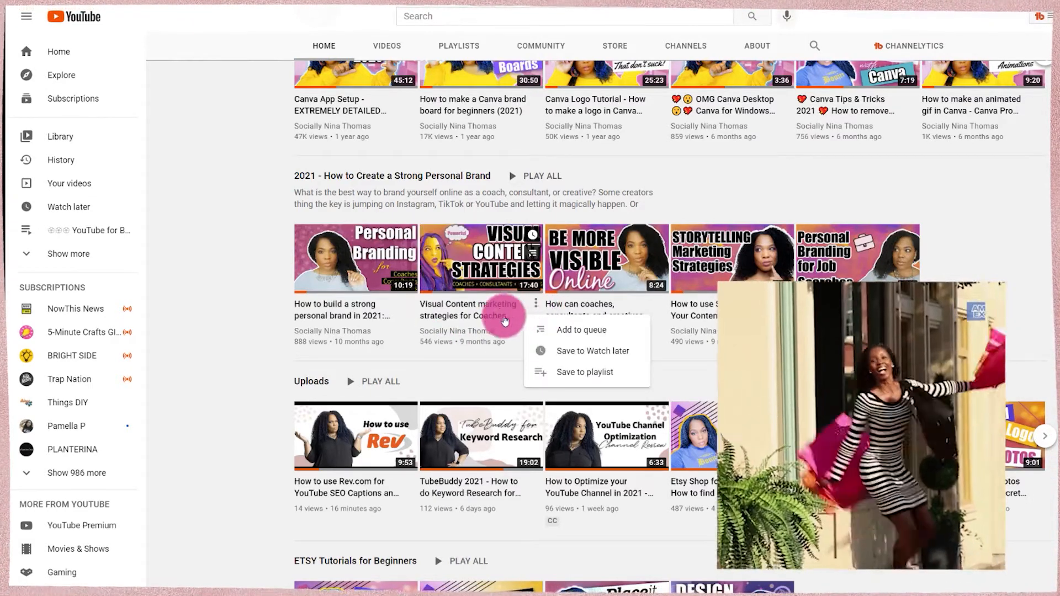
{"action": "left_click", "coordinate": [501, 313]}
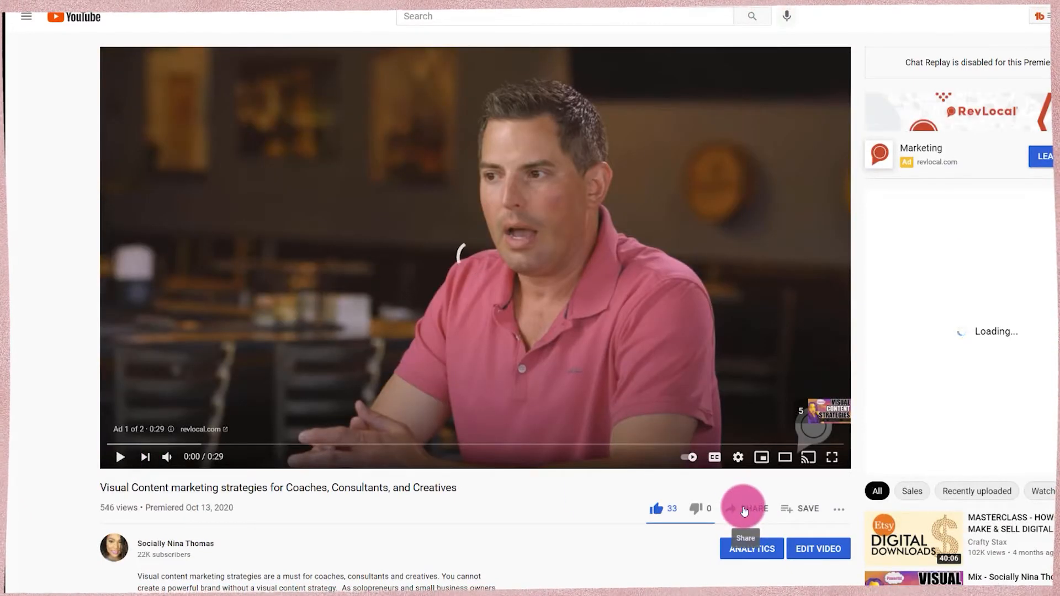
{"action": "left_click", "coordinate": [744, 509]}
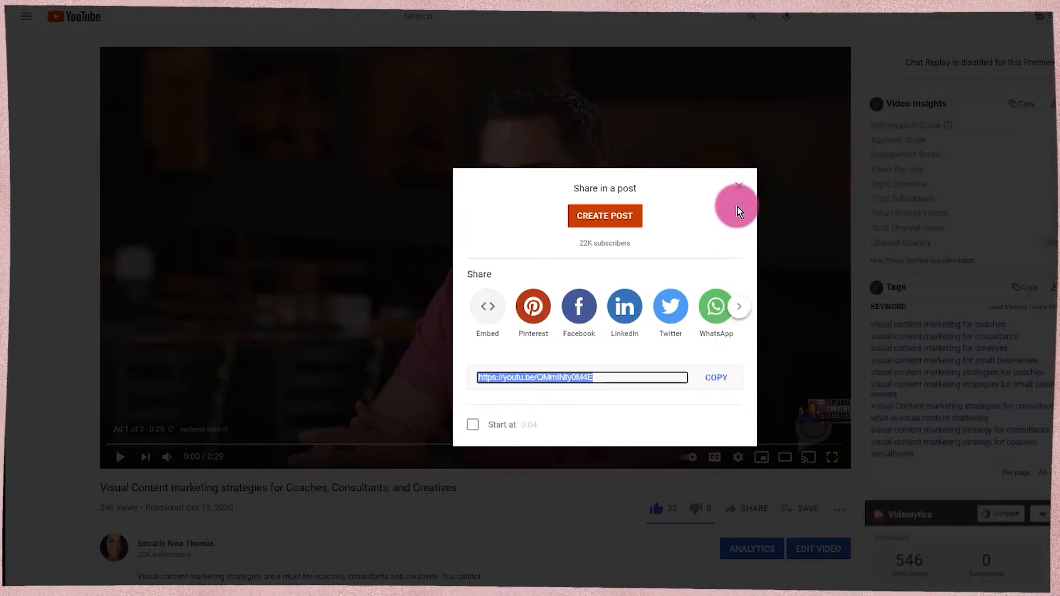
{"action": "left_click", "coordinate": [739, 189]}
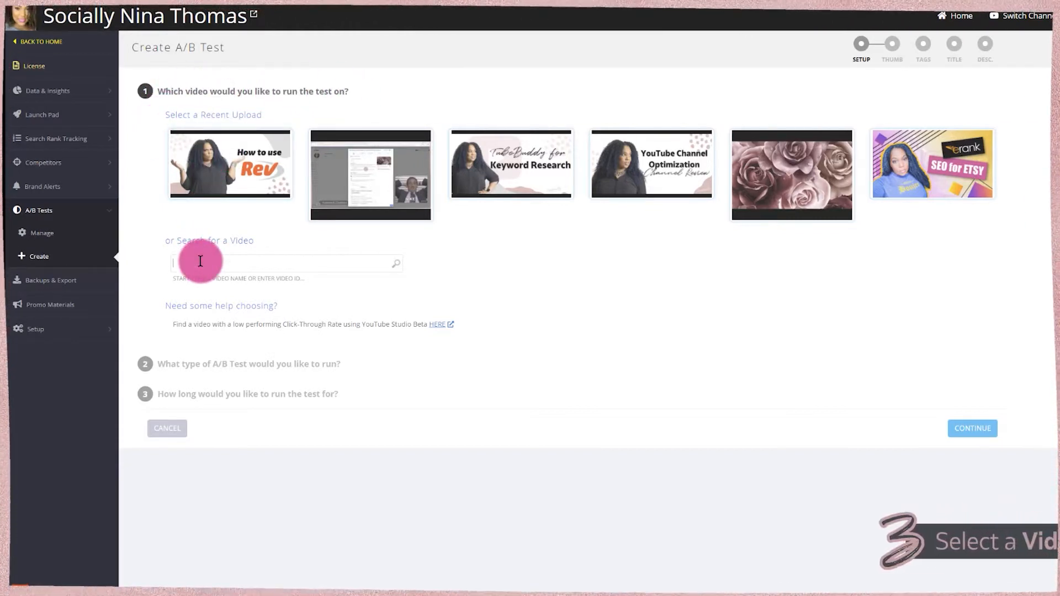
{"action": "type", "text": "https://youtu.be/QMmINty0M4E"}
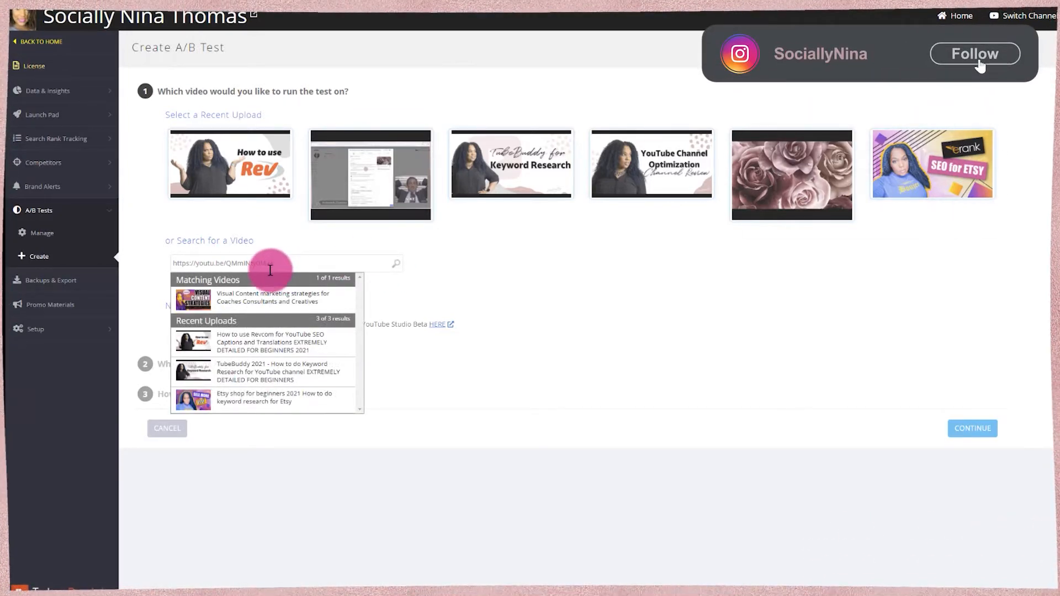
{"action": "left_click", "coordinate": [248, 292]}
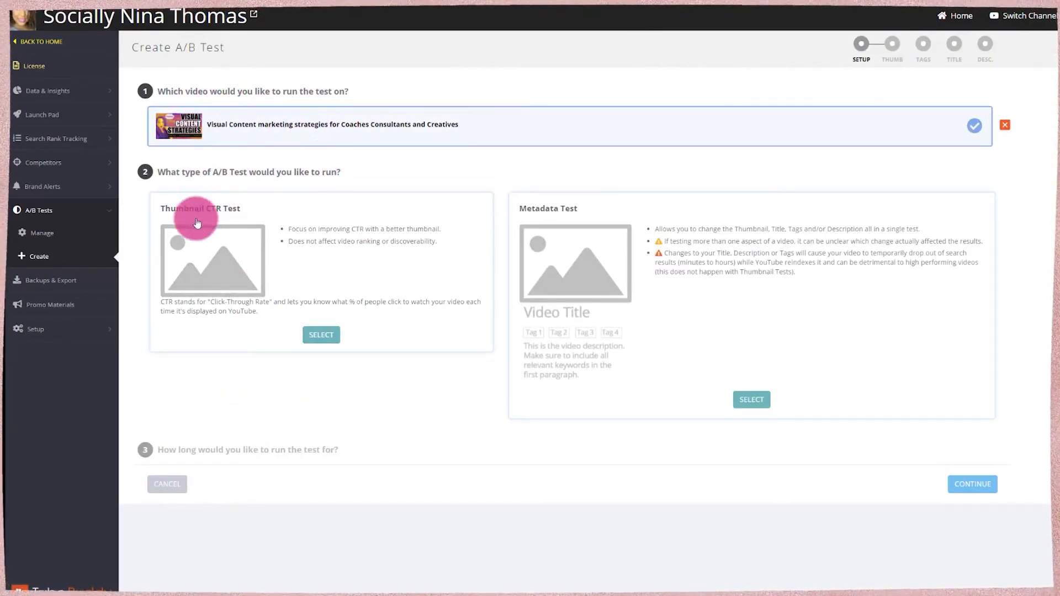
{"action": "left_click", "coordinate": [320, 335]}
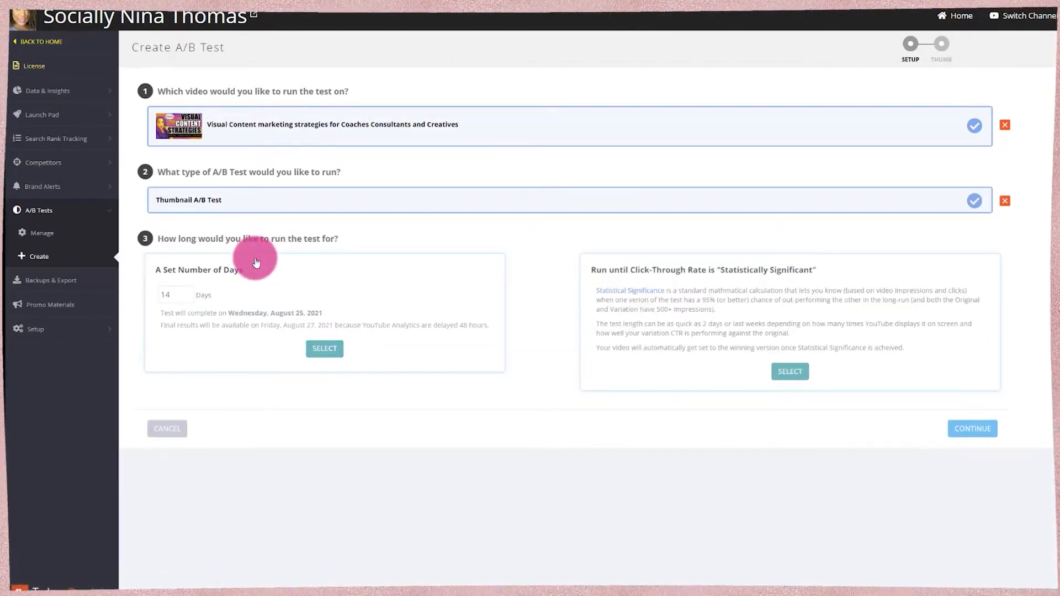
{"action": "left_click", "coordinate": [1002, 200]}
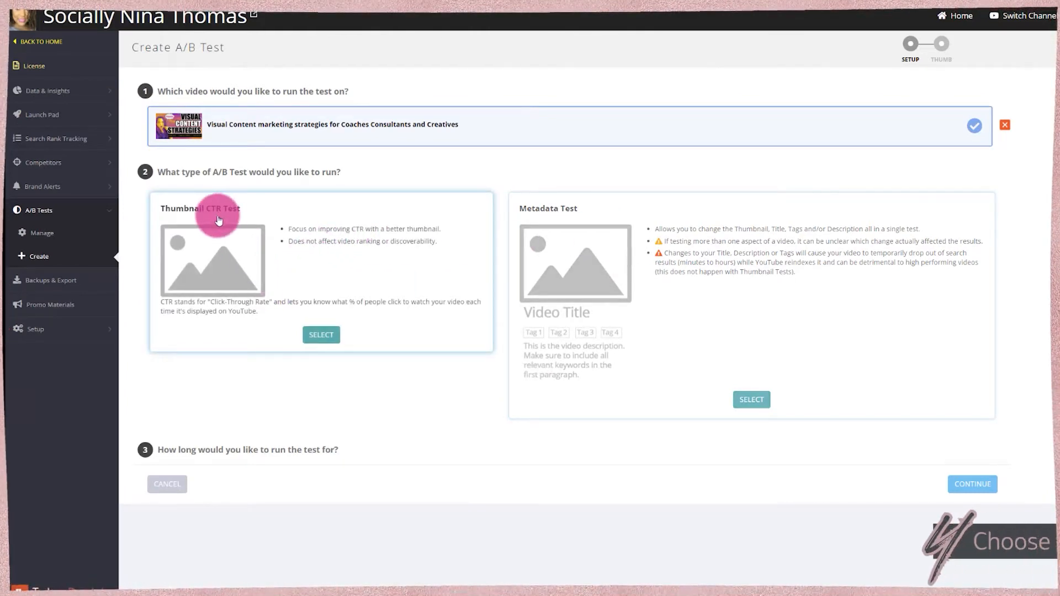
{"action": "left_click", "coordinate": [322, 334]}
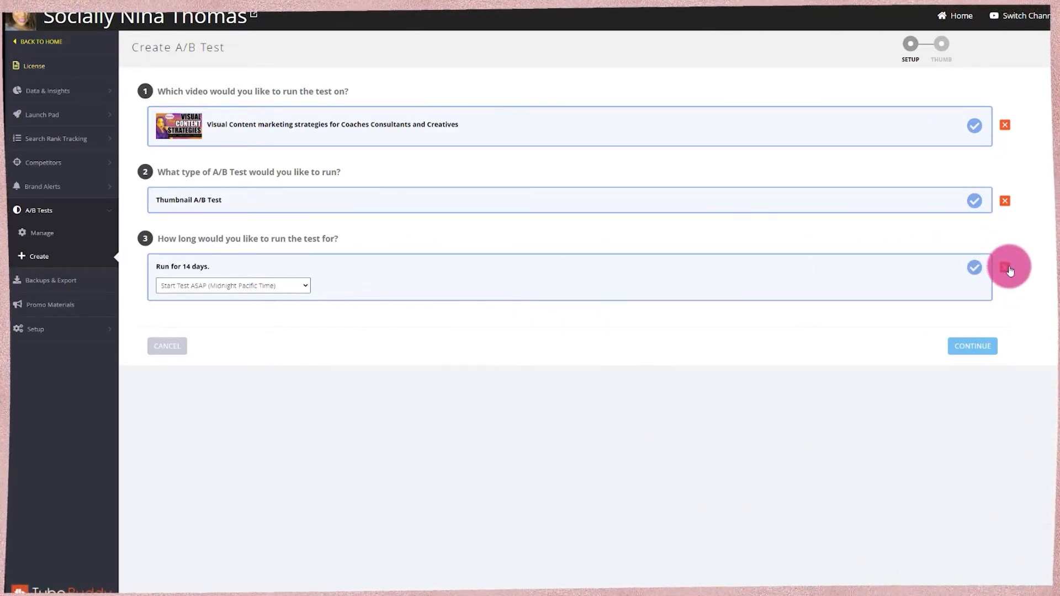
Set the test to run for 30 days, starting ASAP at midnight Pacific Time, and continue to the thumbnail stage.
{"action": "left_click", "coordinate": [1008, 270]}
{"action": "double_click", "coordinate": [184, 296]}
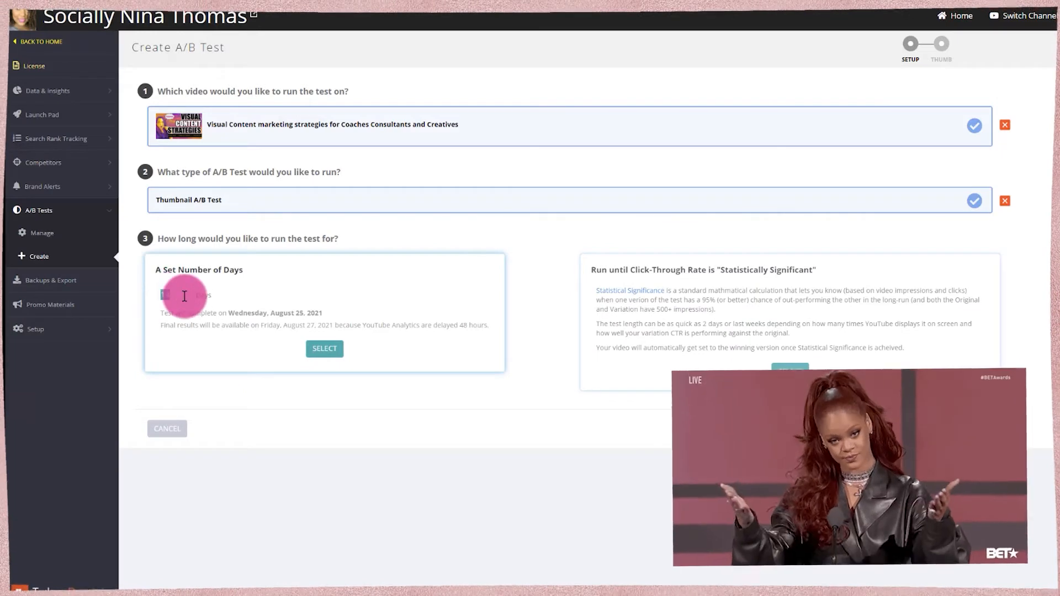
{"action": "type", "text": "30"}
{"action": "key", "text": "Return"}
{"action": "left_click", "coordinate": [185, 287]}
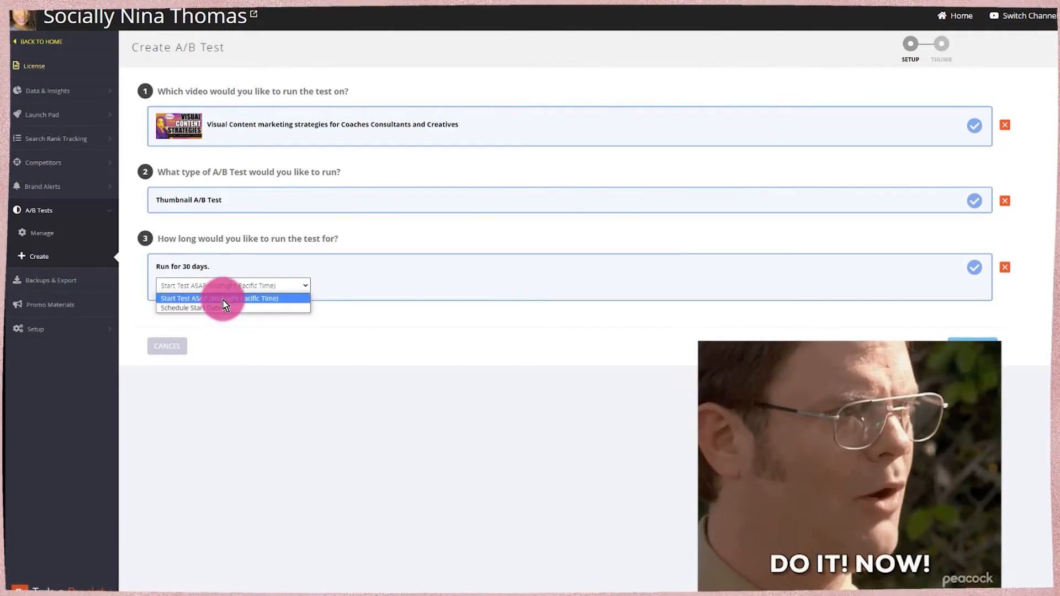
{"action": "left_click", "coordinate": [223, 299]}
{"action": "left_click", "coordinate": [972, 345]}
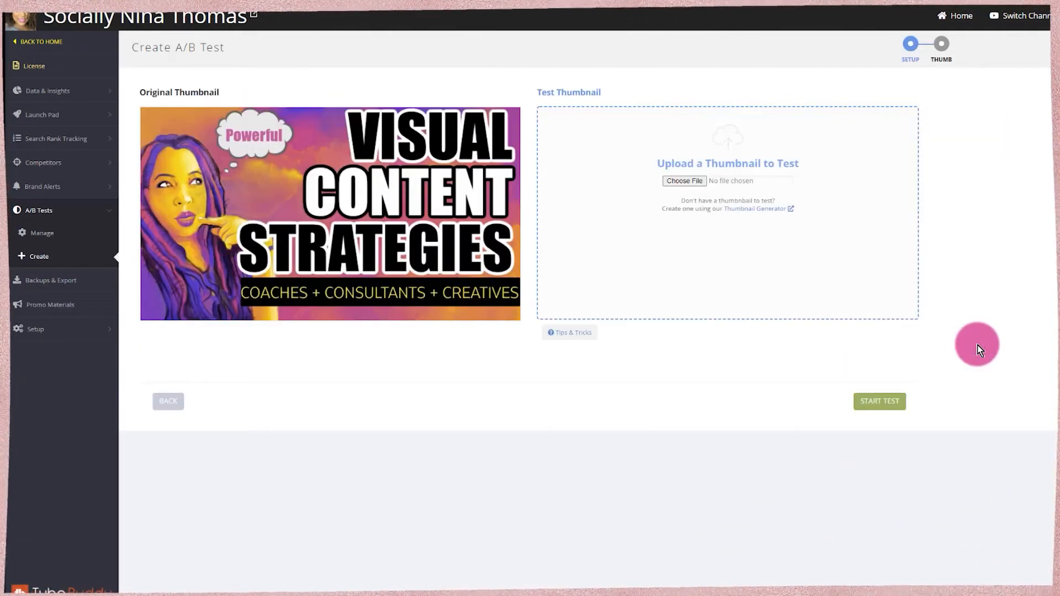
Upload the "Youtube TH - Branding Videos" Visual Content Strategies image as the test thumbnail and start the A/B test.
{"action": "left_click", "coordinate": [679, 181]}
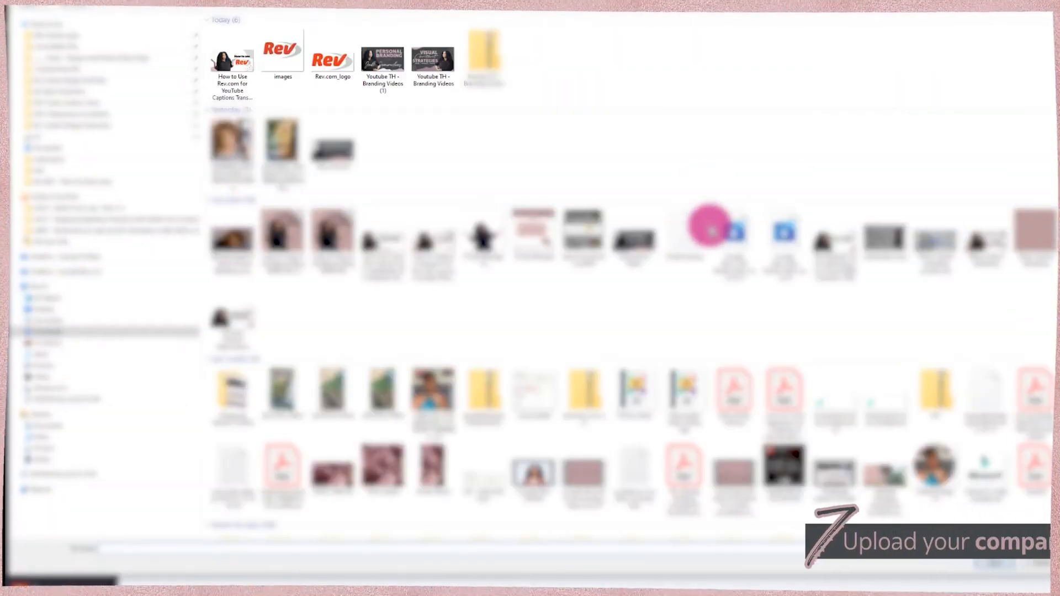
{"action": "double_click", "coordinate": [425, 70]}
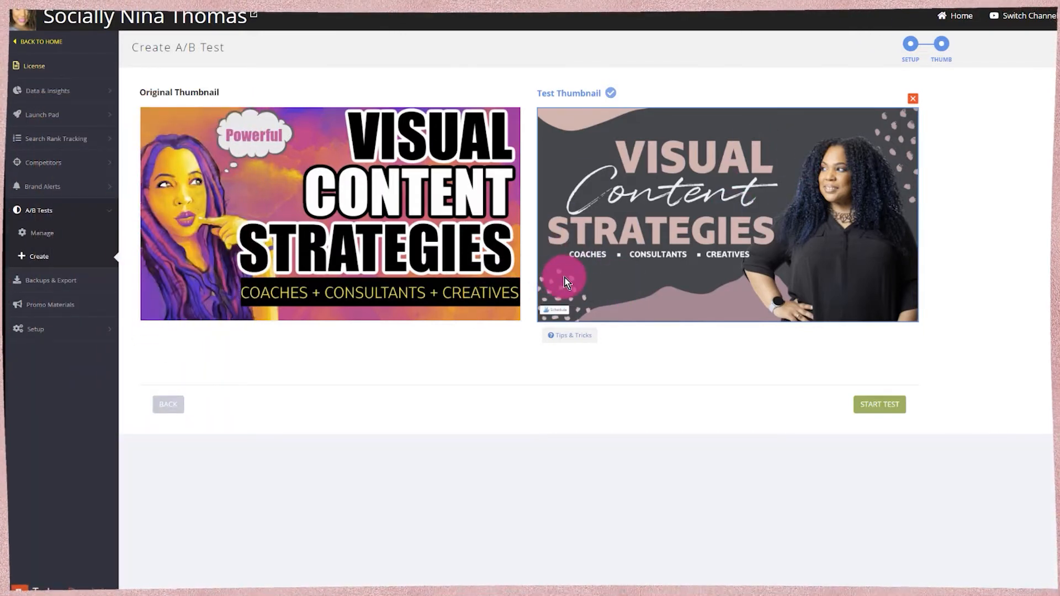
{"action": "left_click", "coordinate": [880, 411]}
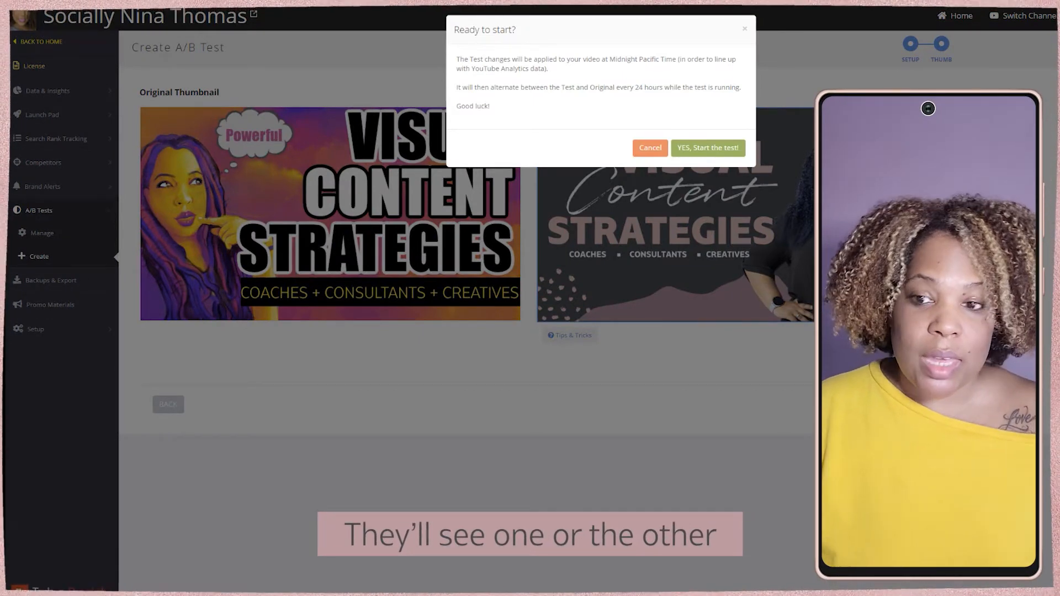
{"action": "left_click", "coordinate": [734, 150]}
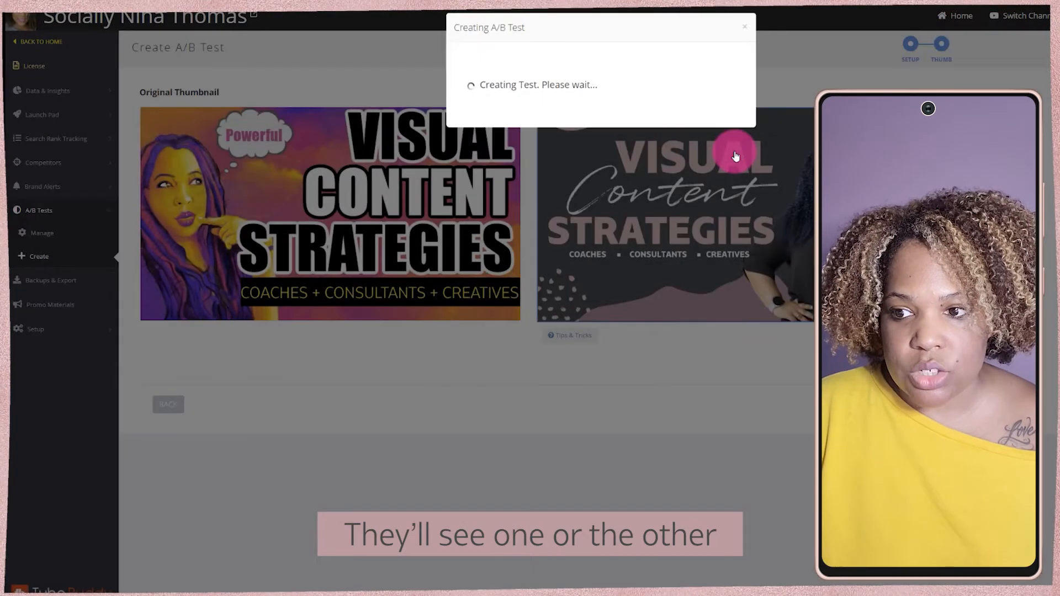